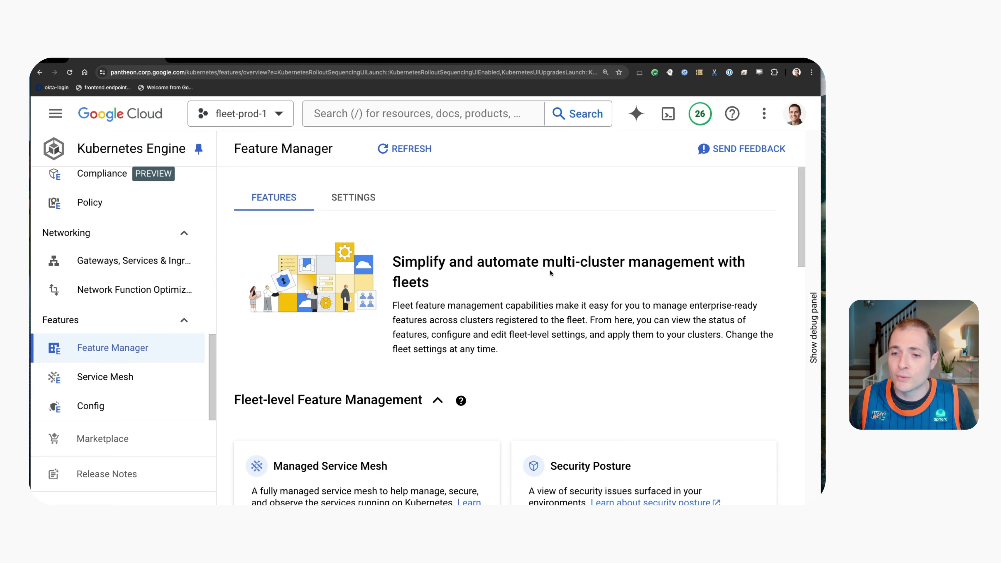
- Look over the fleet-level feature cards in Feature Manager, including Managed Service Mesh, Security Posture, Config Sync and Policy
scroll(572, 324, down, 5)
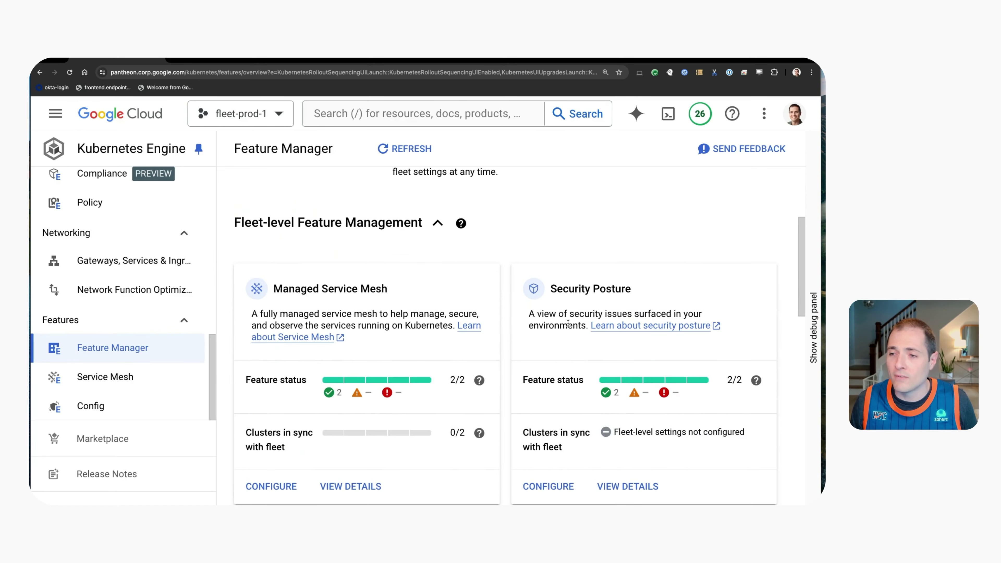
scroll(598, 342, down, 6)
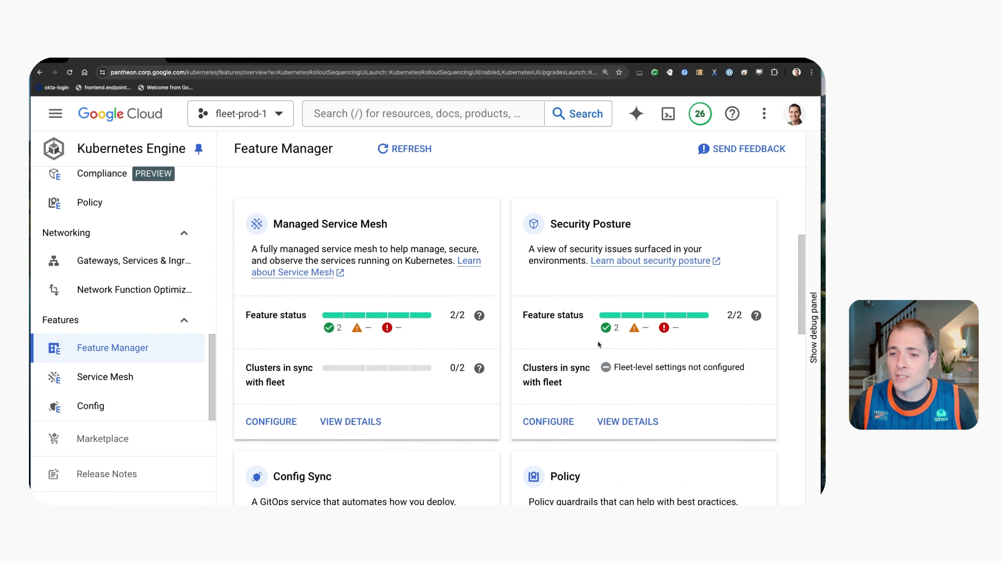
scroll(507, 390, down, 5)
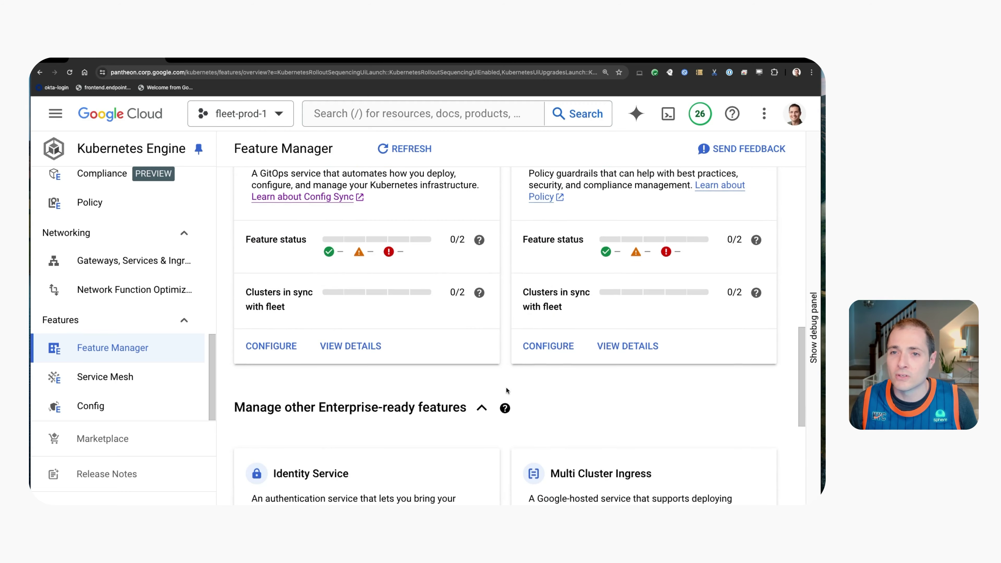
scroll(507, 386, down, 10)
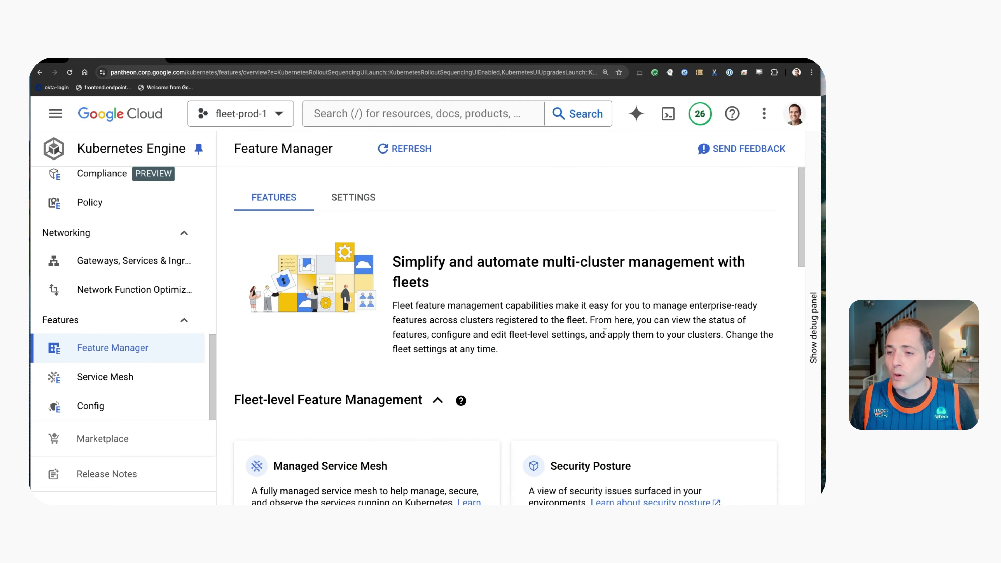
scroll(608, 330, down, 12)
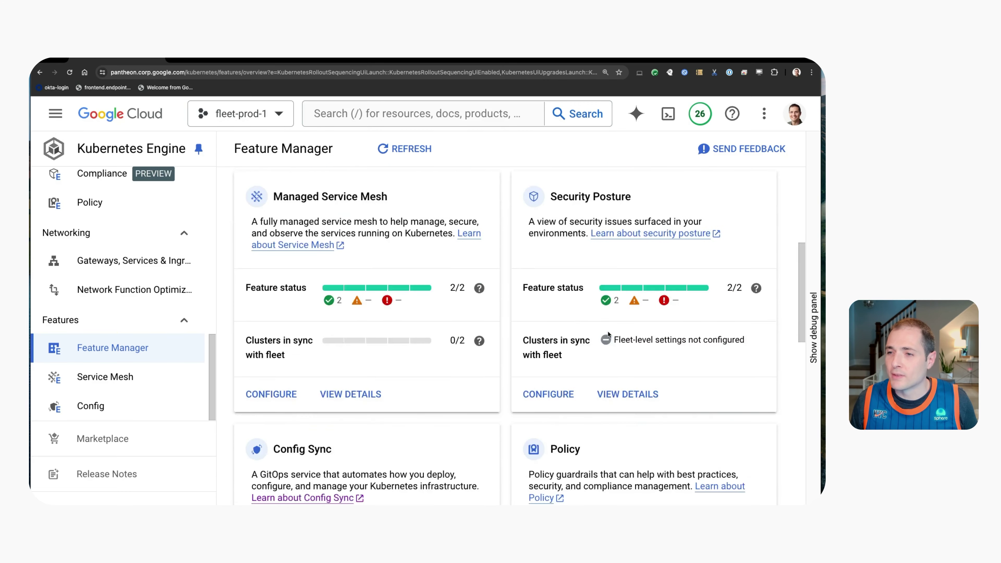
scroll(608, 334, down, 1)
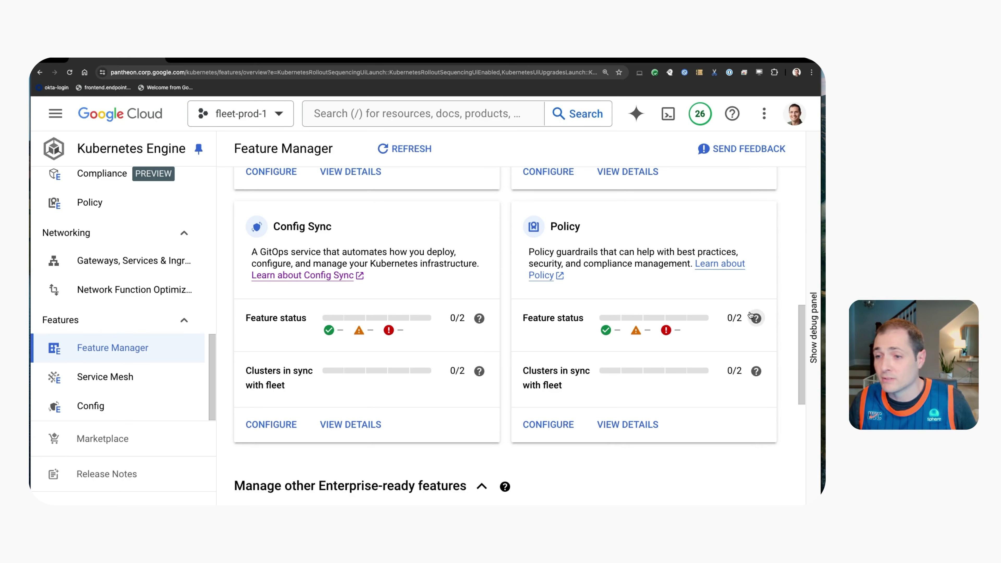
- Open the configuration of the Policy feature and review its fleet-level settings and how they apply to clusters
click(548, 424)
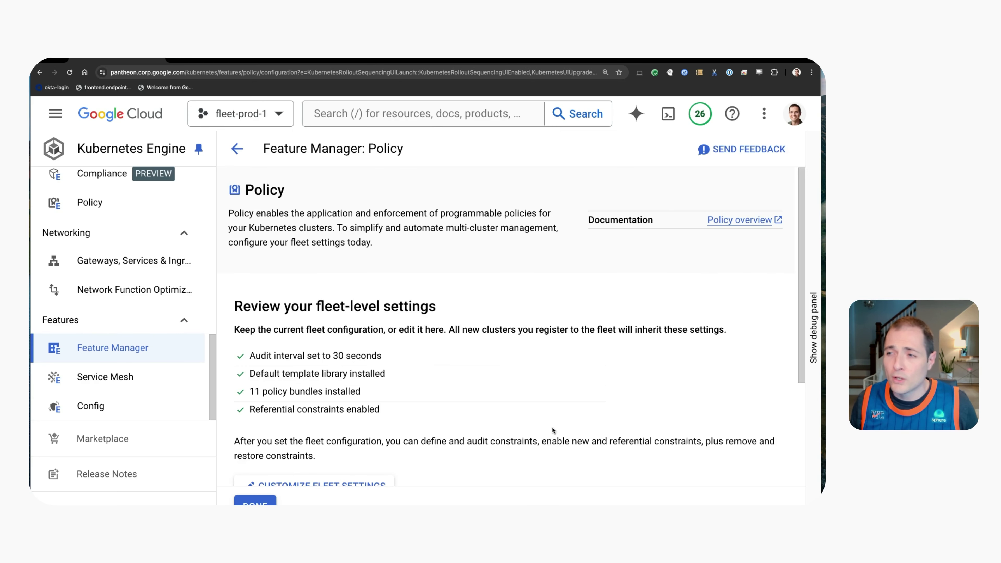
scroll(494, 301, down, 3)
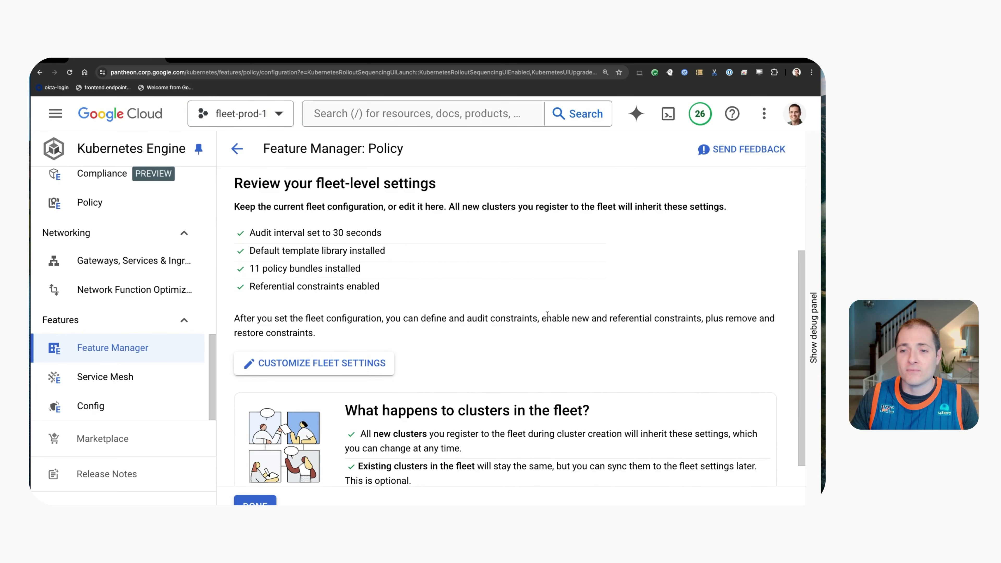
scroll(365, 292, up, 2)
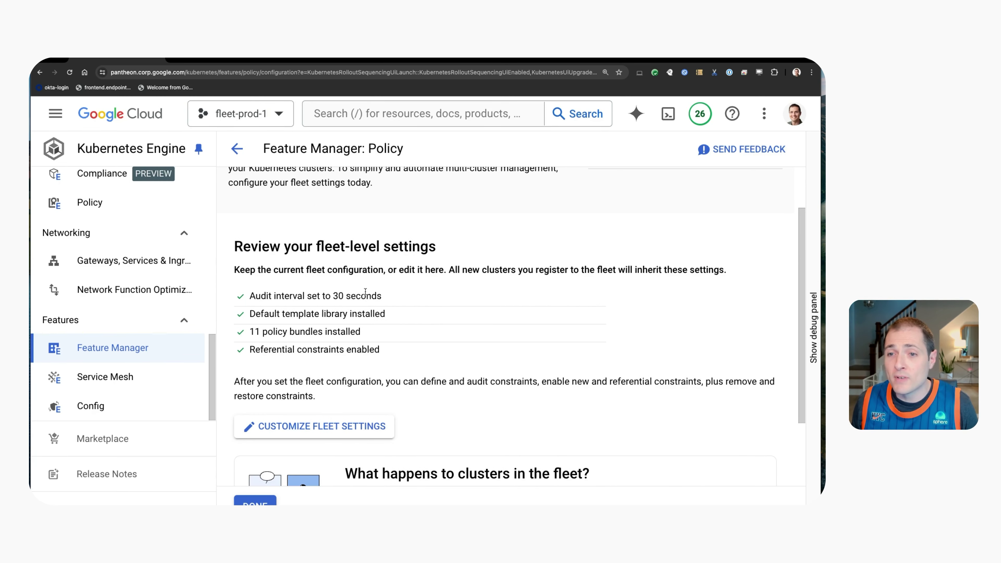
scroll(390, 320, down, 3)
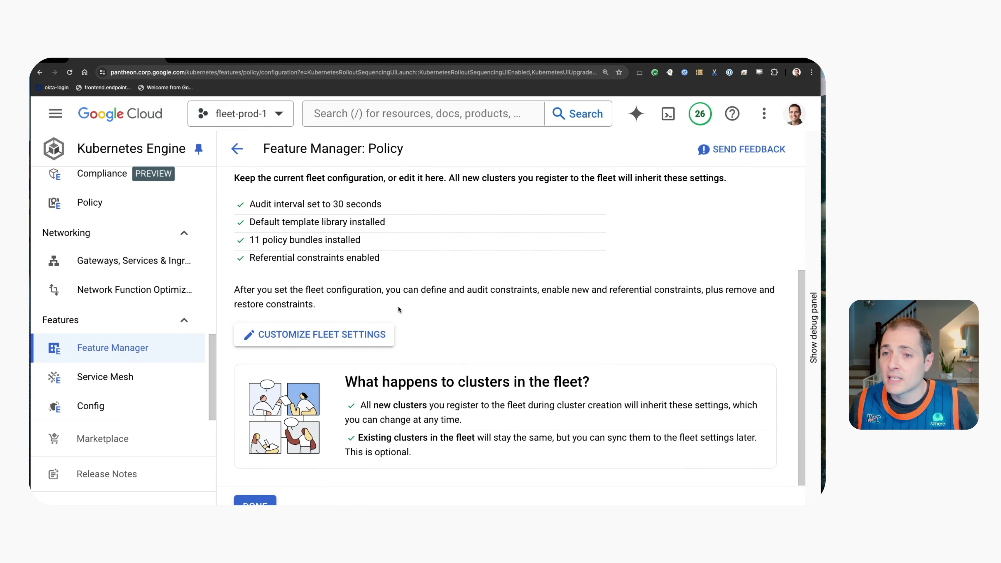
scroll(398, 307, up, 3)
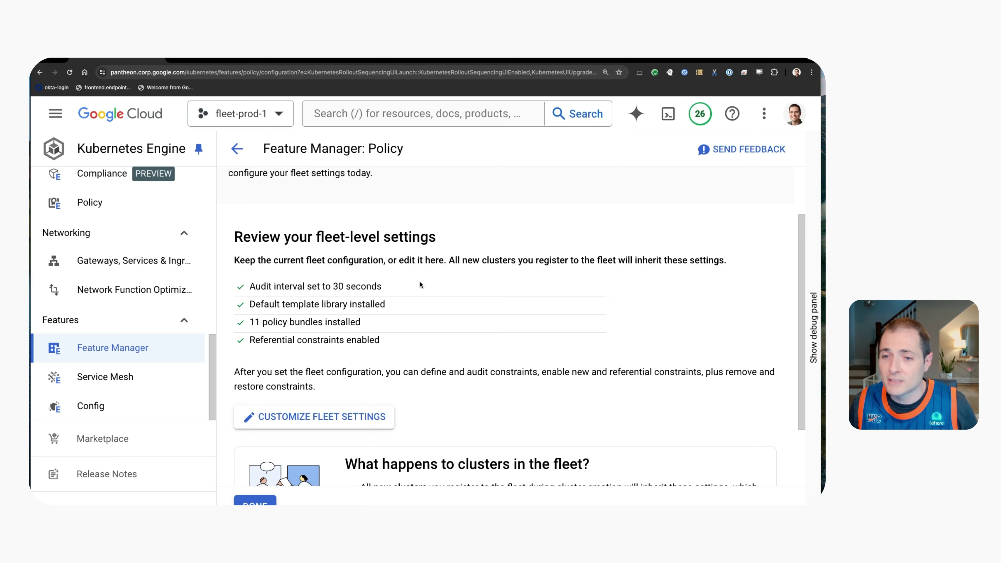
scroll(408, 303, down, 3)
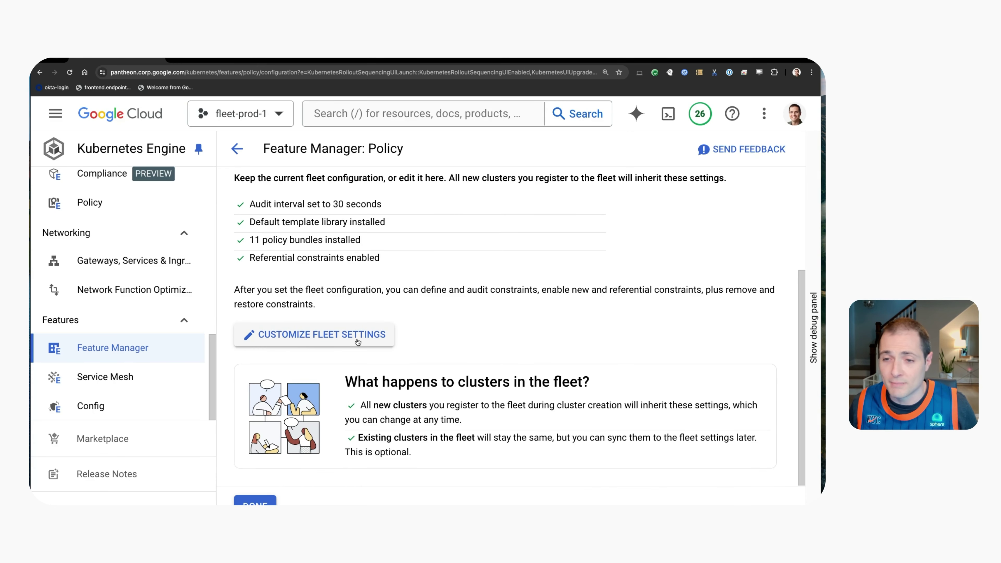
- Examine the policy bundles in the customizable fleet settings of fleet-prod-1, cancel without changes and finish the Policy configuration
click(312, 338)
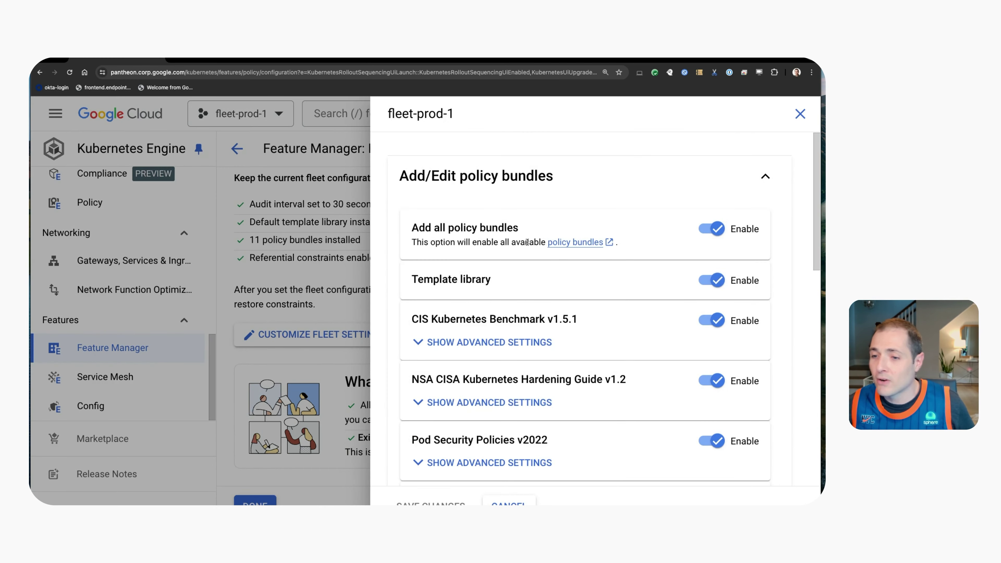
scroll(594, 239, down, 6)
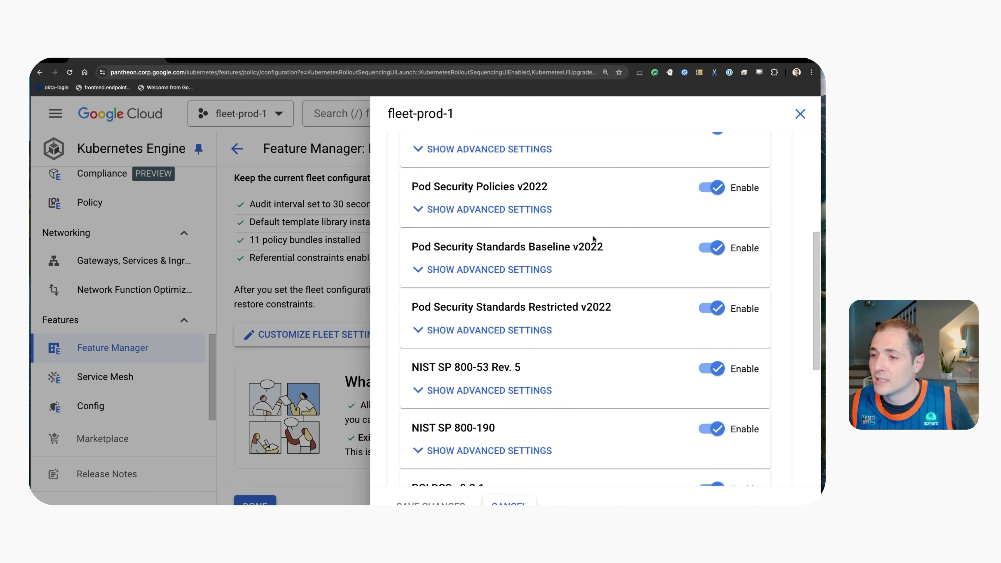
scroll(594, 239, down, 7)
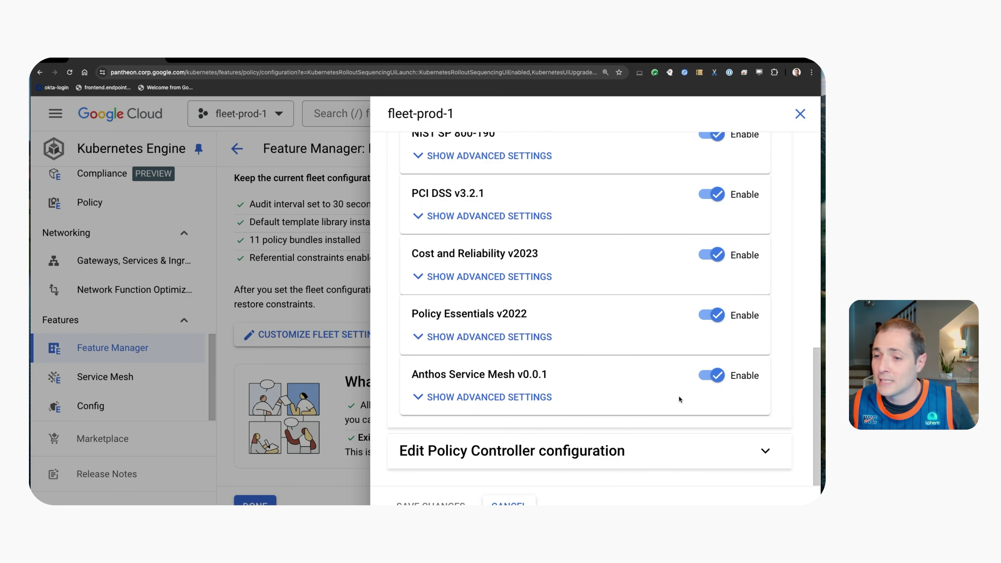
scroll(551, 367, up, 9)
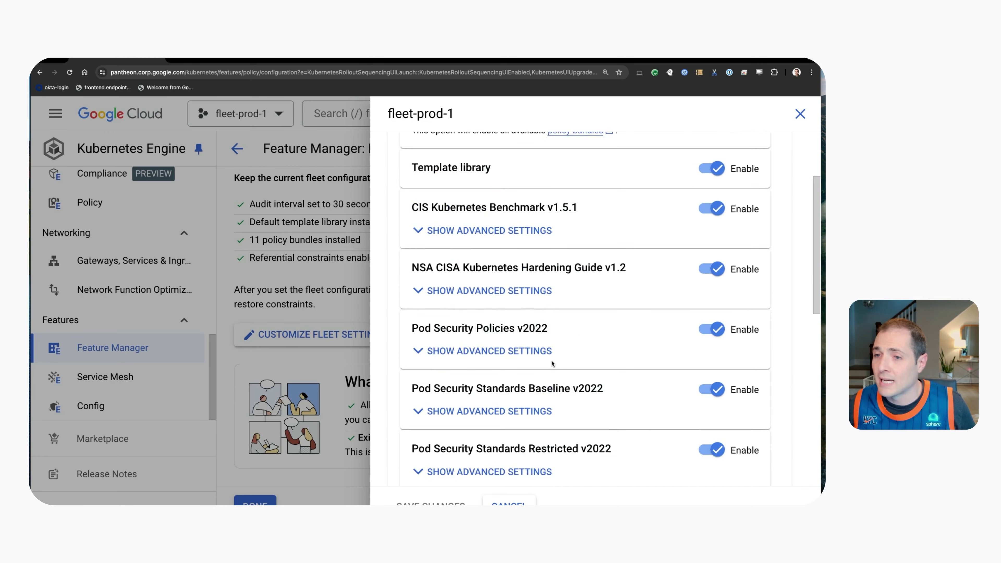
scroll(552, 363, up, 2)
scroll(574, 363, up, 1)
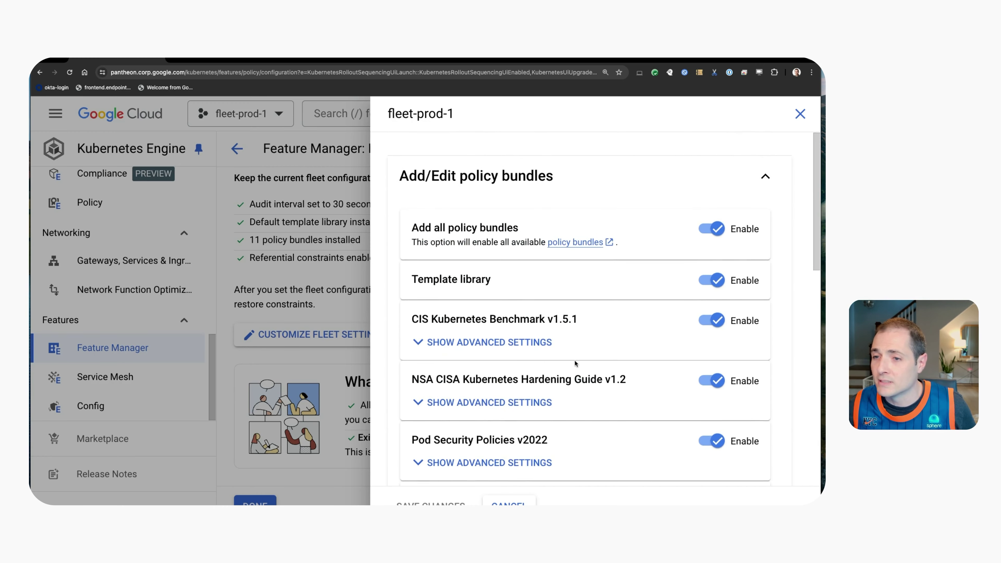
scroll(492, 336, down, 1)
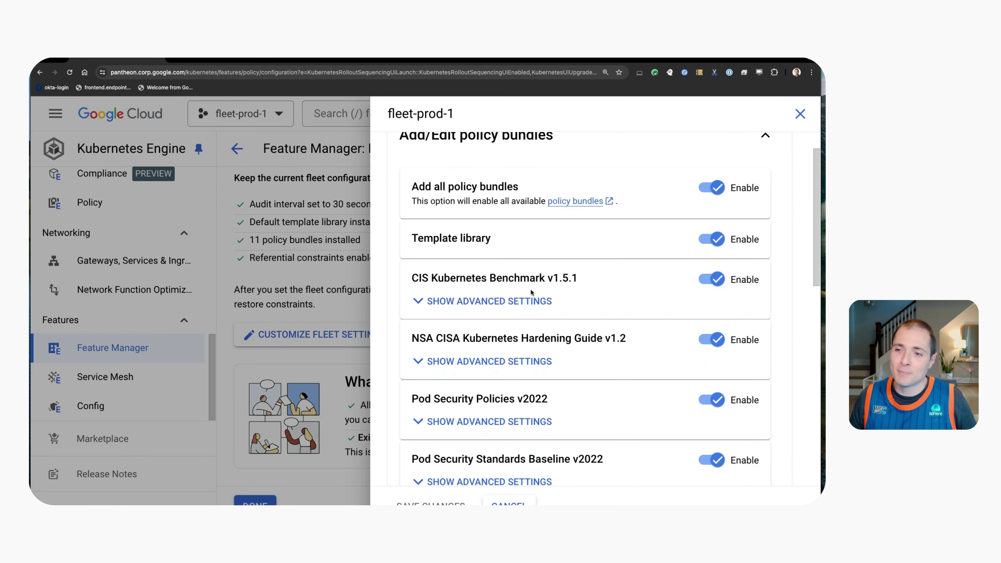
scroll(532, 347, down, 7)
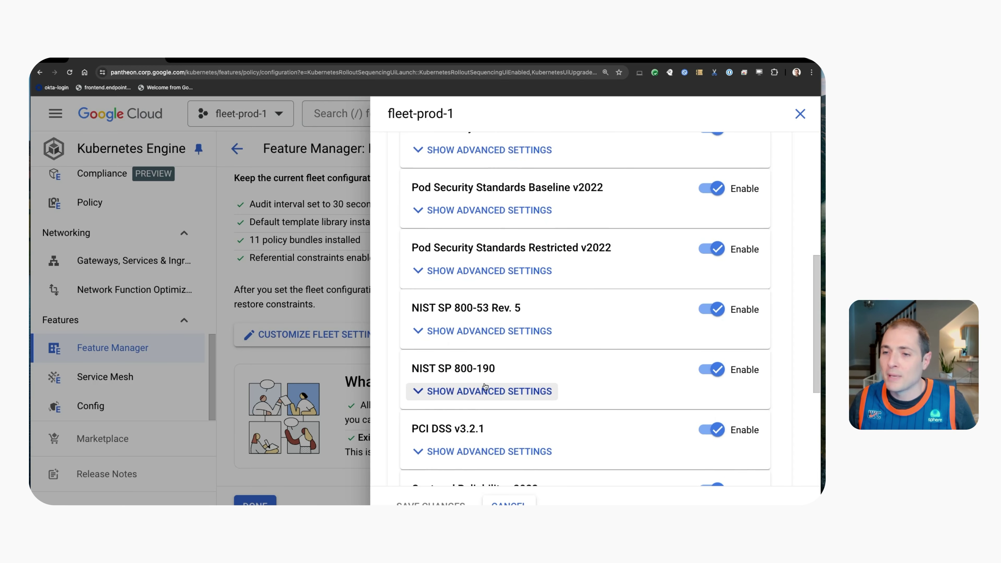
scroll(485, 386, down, 2)
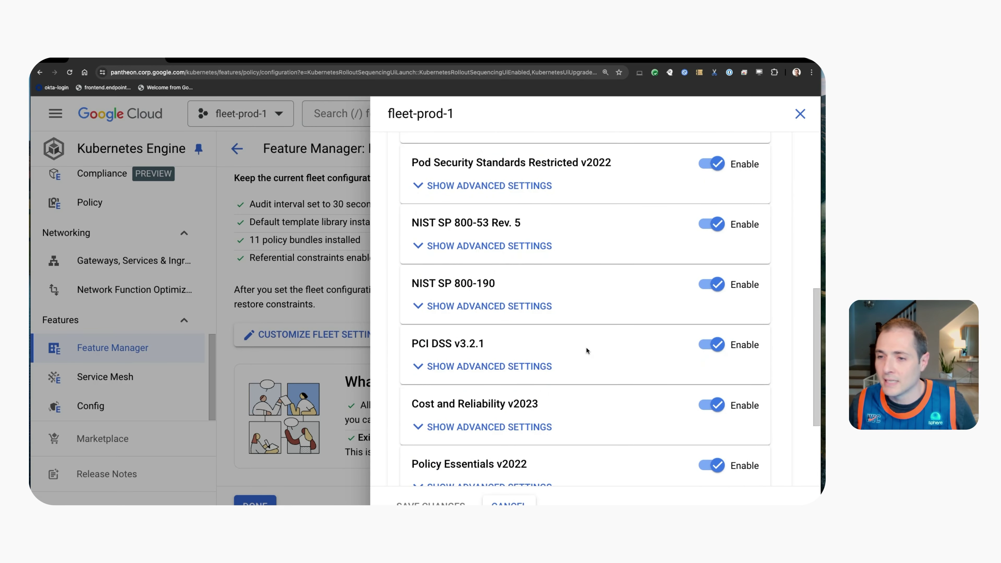
scroll(565, 324, down, 4)
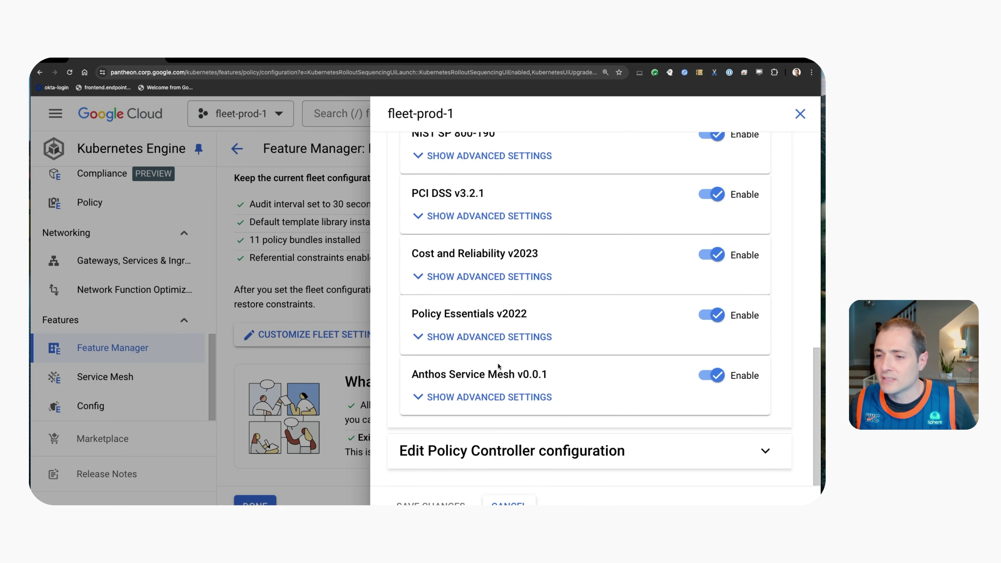
click(524, 500)
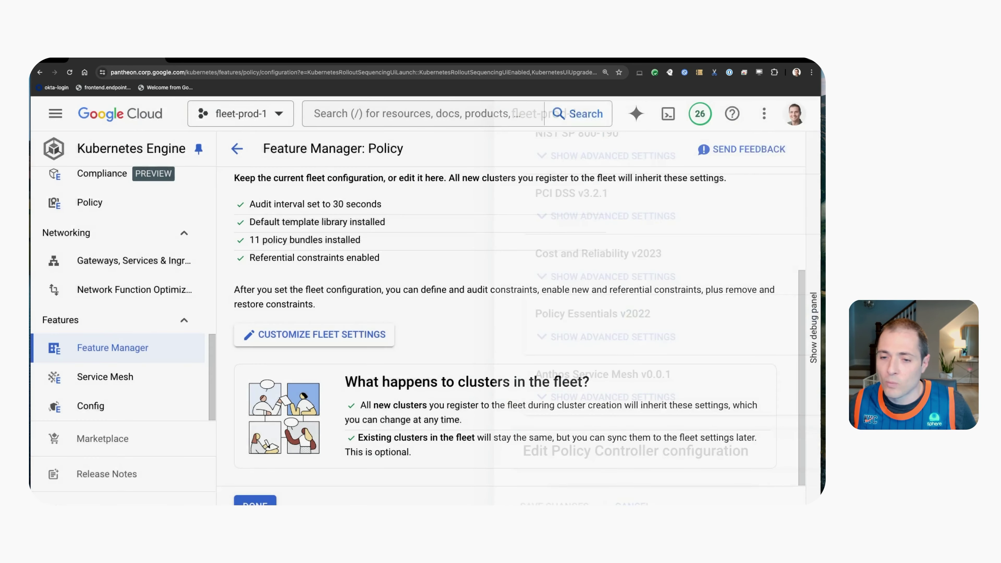
click(255, 502)
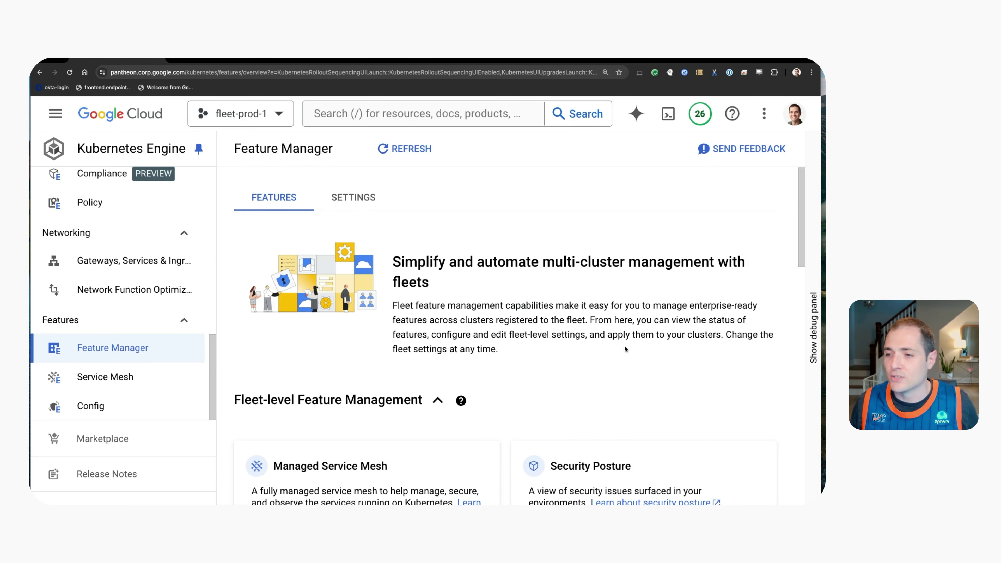
- Open the details of the Policy feature and check the feature and sync status of the clusters in the fleet
scroll(624, 348, down, 10)
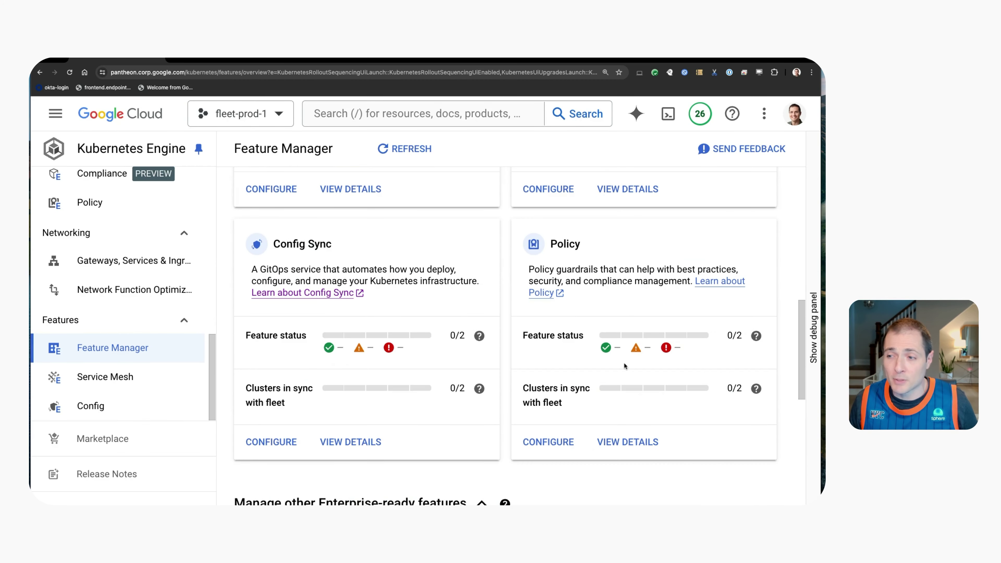
click(636, 444)
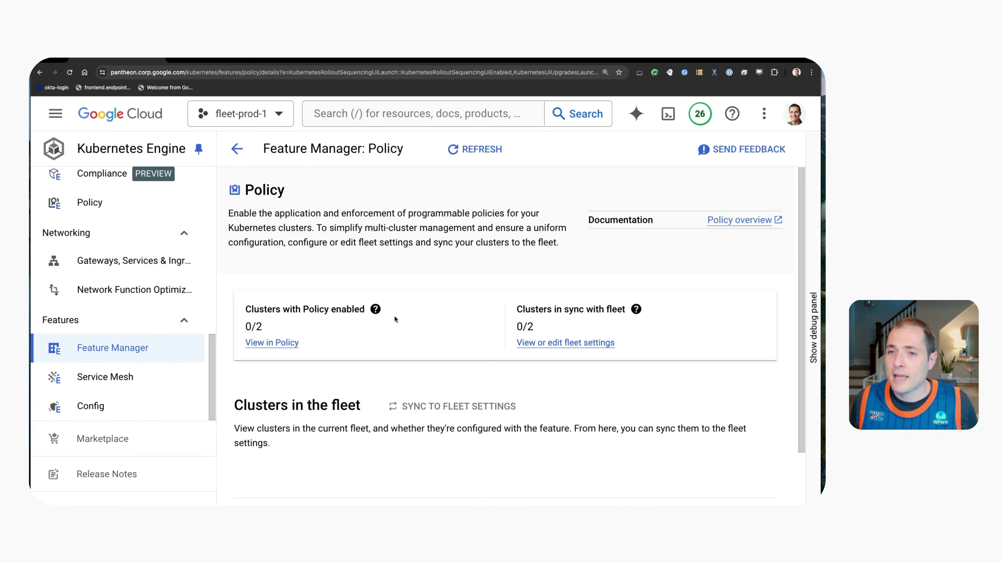
scroll(463, 330, down, 1)
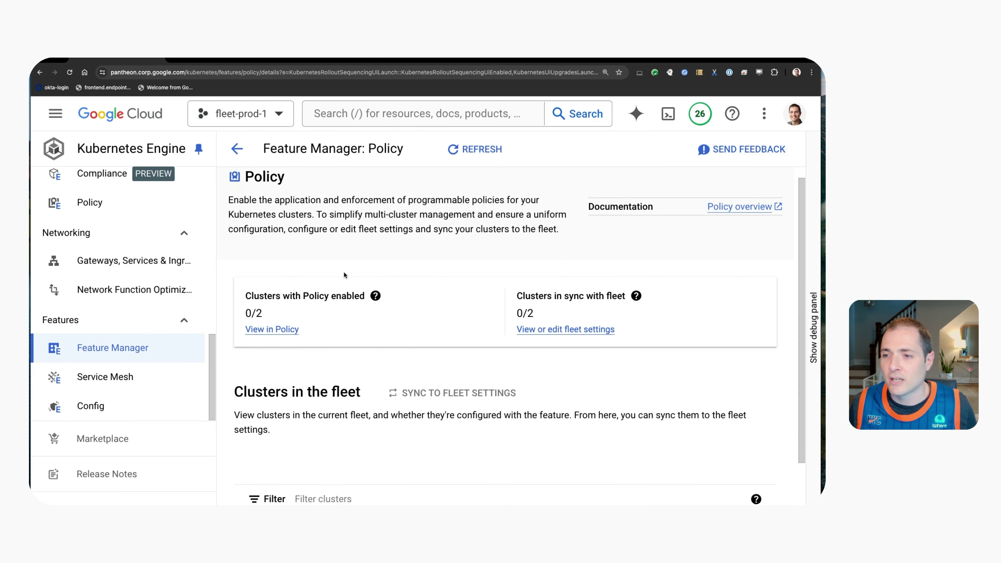
scroll(478, 300, down, 3)
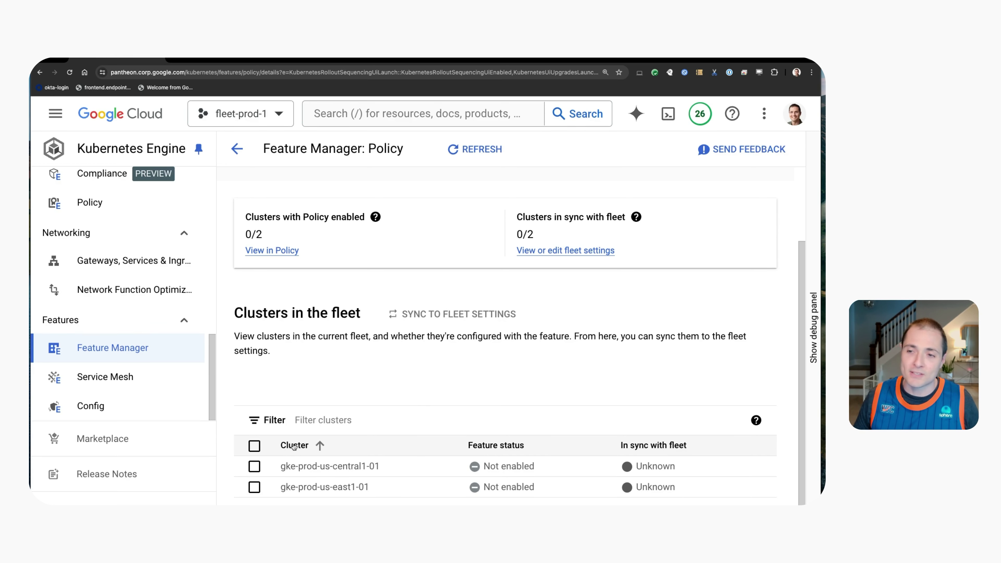
- Sync both clusters, gke-prod-us-central1-01 and gke-prod-us-east1-01, to the fleet's Policy settings and refresh their status
click(255, 446)
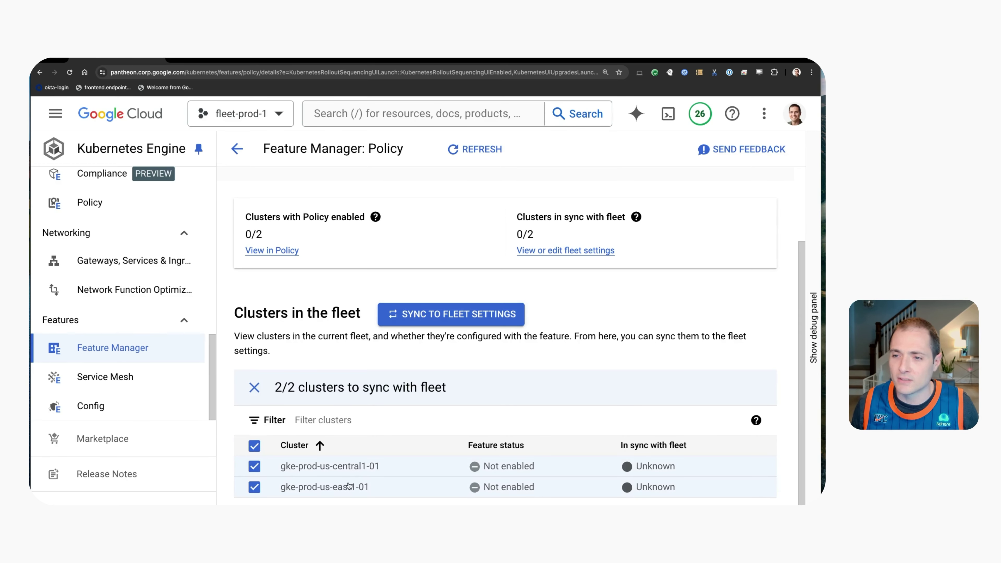
click(481, 311)
click(563, 357)
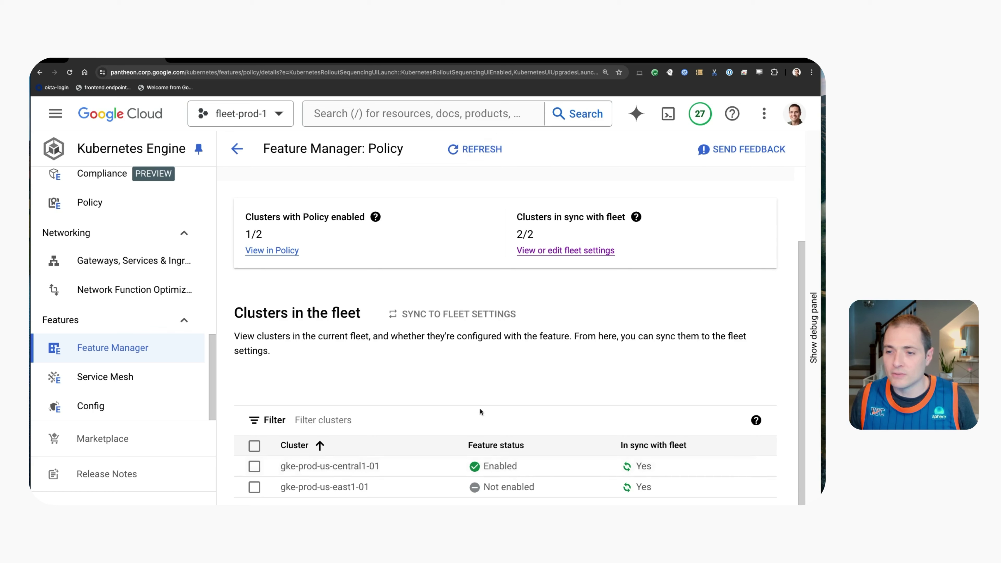
click(485, 153)
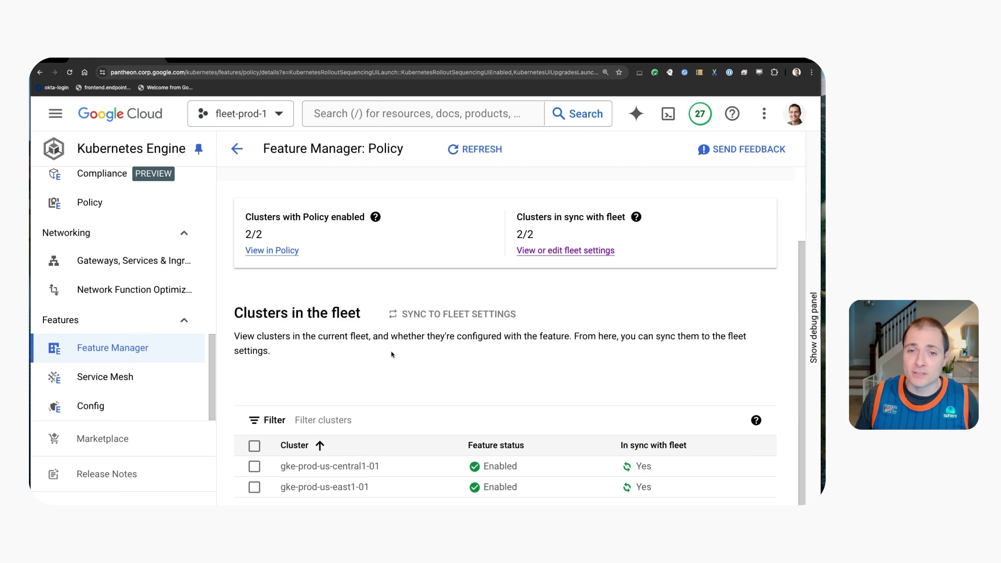
- Open the Policy dashboard and review the cluster violations, constraints by enforcement and compliance with Kubernetes standards
click(97, 206)
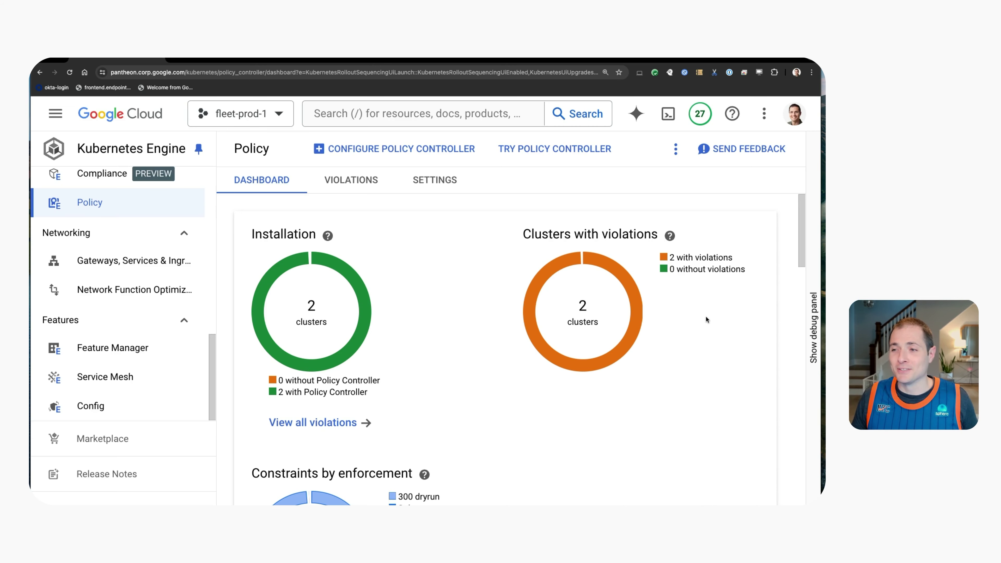
scroll(620, 348, down, 2)
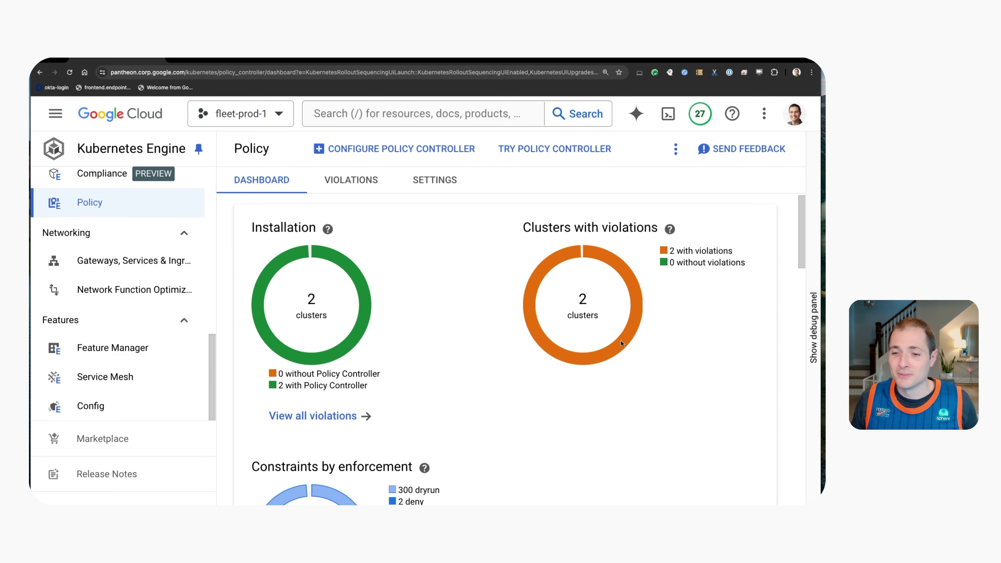
scroll(620, 349, down, 4)
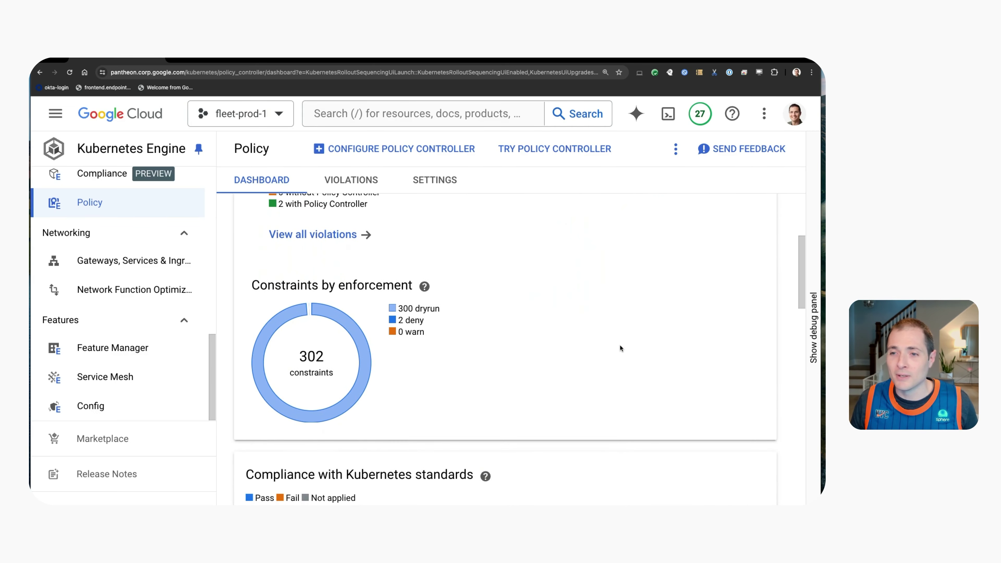
scroll(621, 354, down, 1)
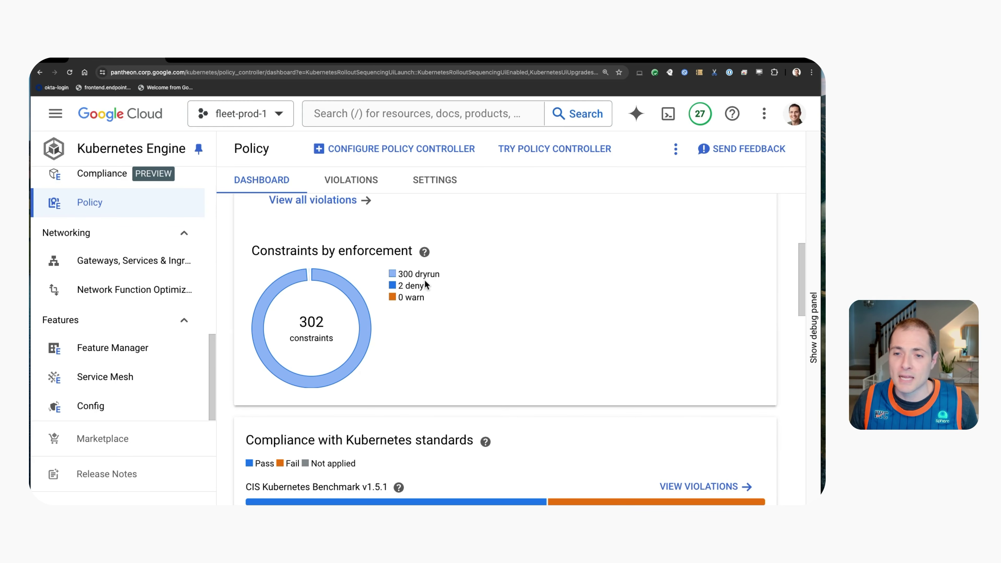
scroll(661, 289, down, 5)
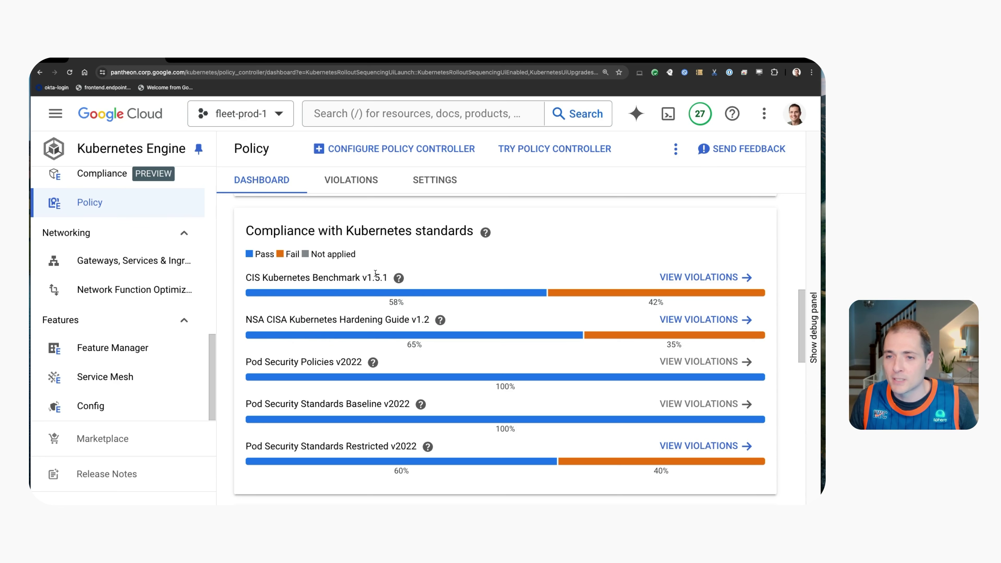
- List the violations of CIS Kubernetes Benchmark v1.5.1, widen the results and open the cis-k8s-v1.5.1-prohibit-role-wildcard-access constraint
click(698, 278)
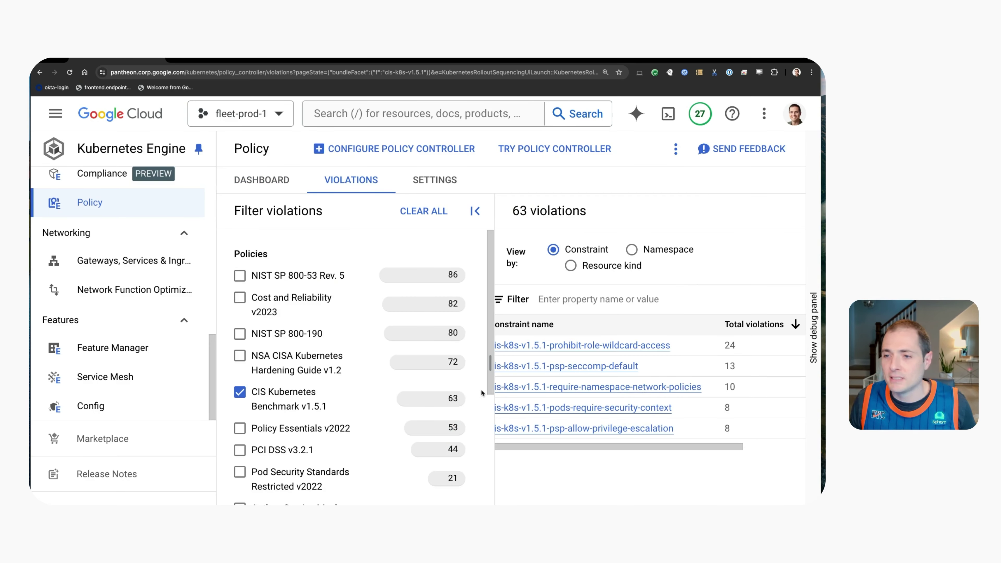
drag(493, 363, 338, 379)
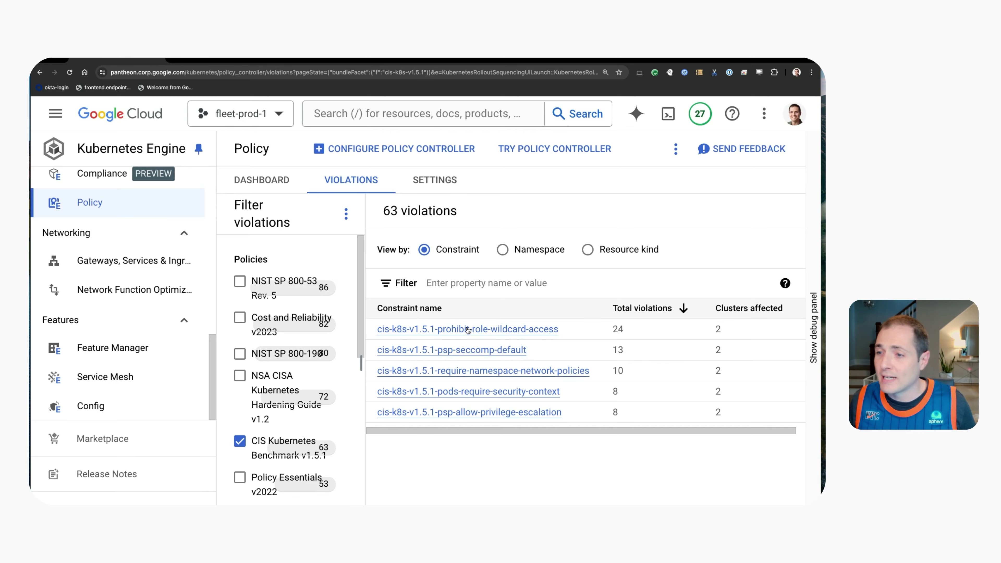
click(454, 329)
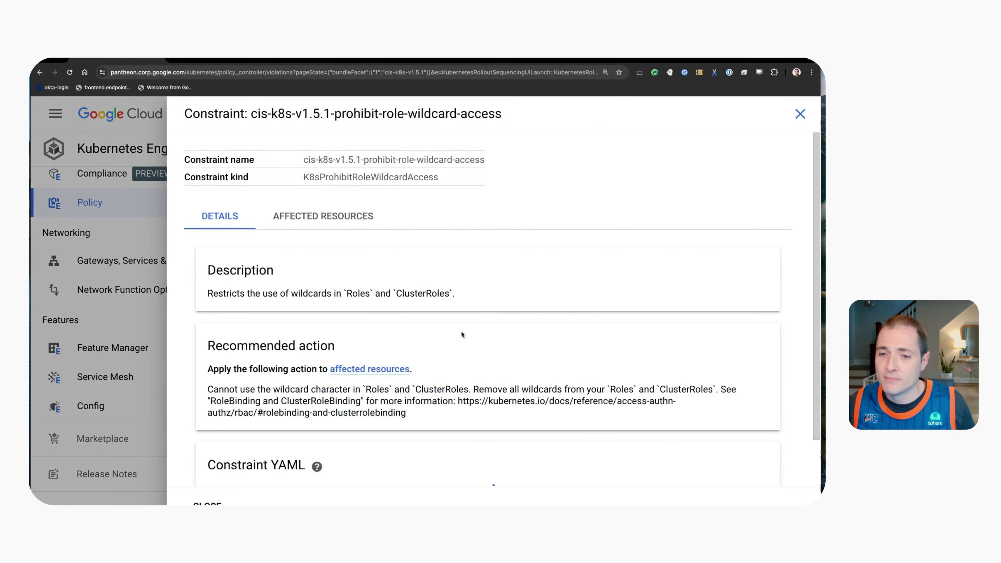
- Examine the YAML definition of the cis-k8s-v1.5.1-prohibit-role-wildcard-access constraint
scroll(294, 289, down, 6)
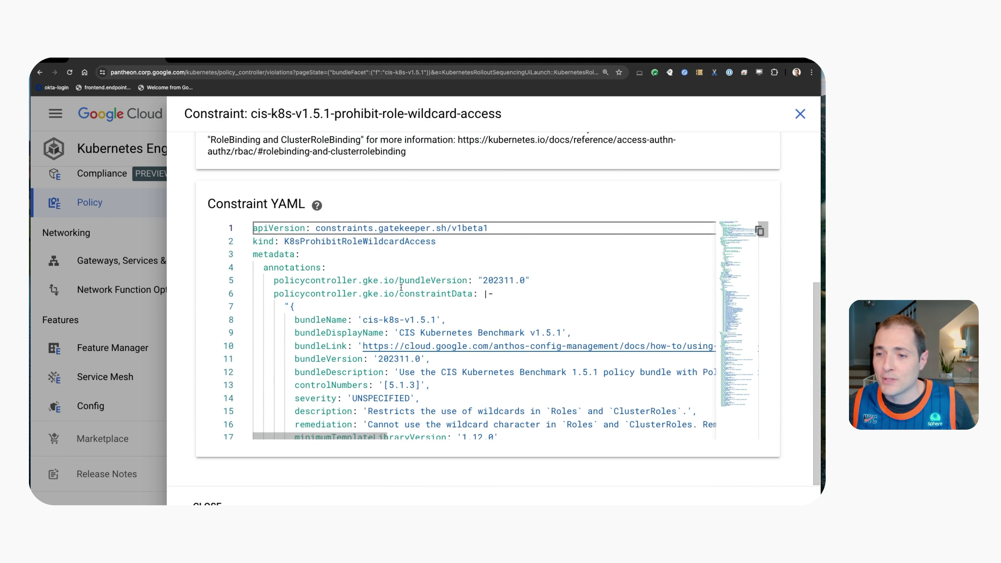
scroll(406, 299, down, 10)
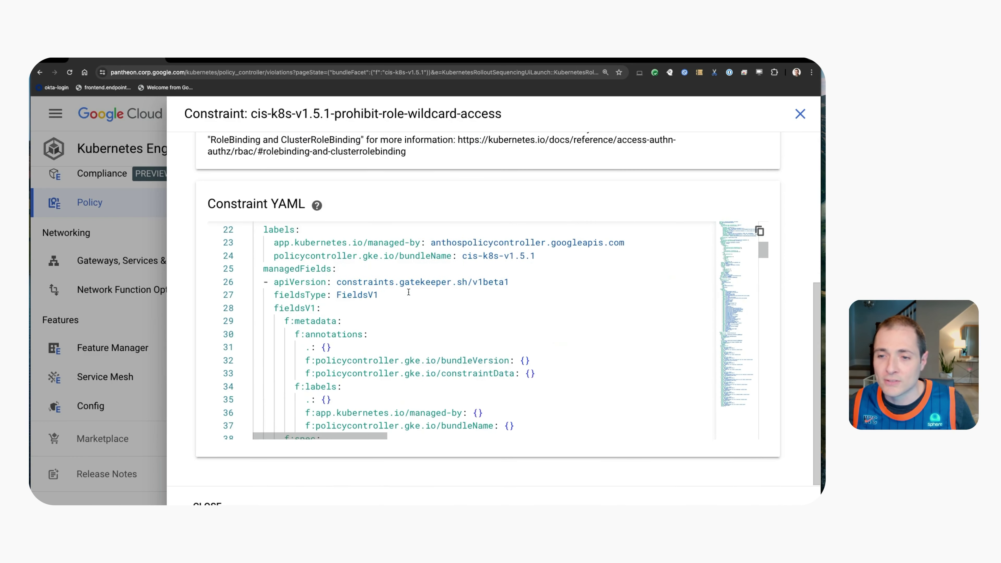
scroll(408, 292, down, 5)
- Read the recommended action about wildcards in Roles and ClusterRoles, and review the resources affected by the constraint
scroll(394, 299, up, 15)
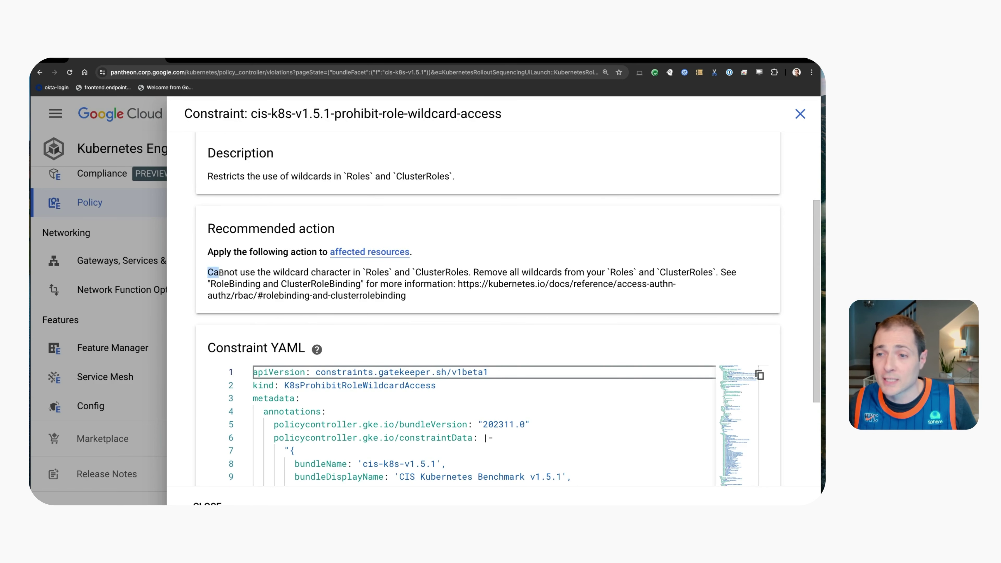
drag(209, 274, 364, 280)
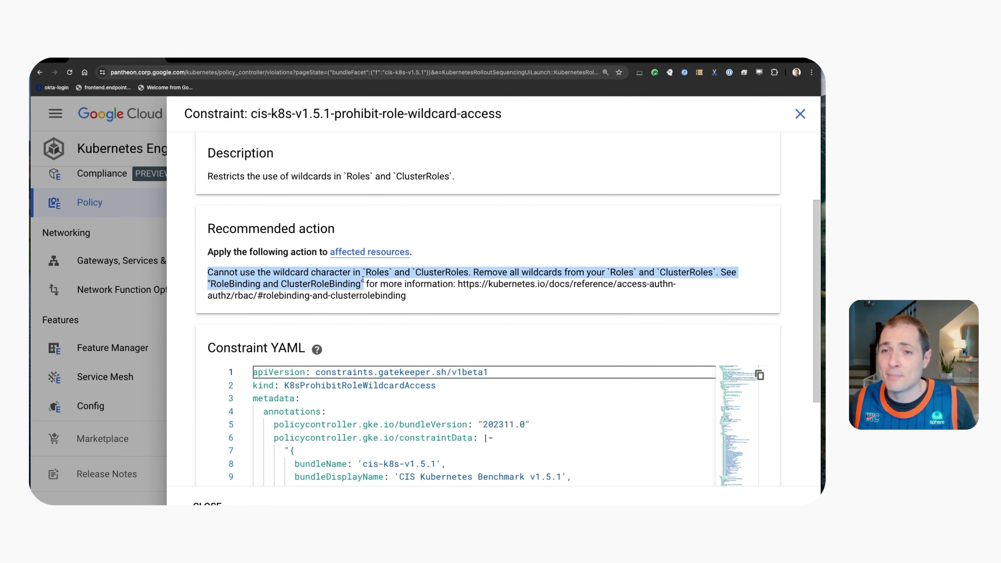
drag(362, 280, 472, 283)
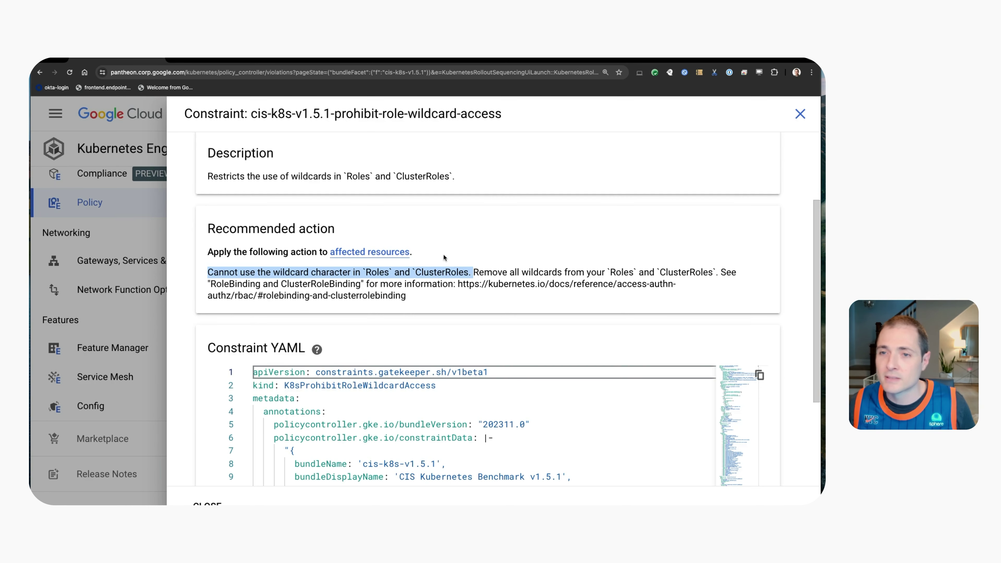
scroll(473, 298, up, 3)
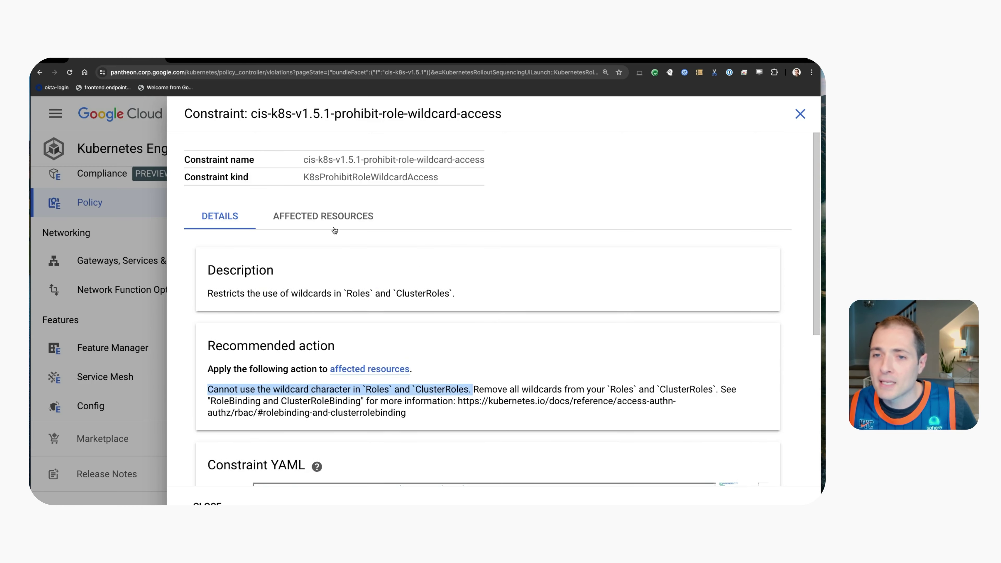
click(334, 218)
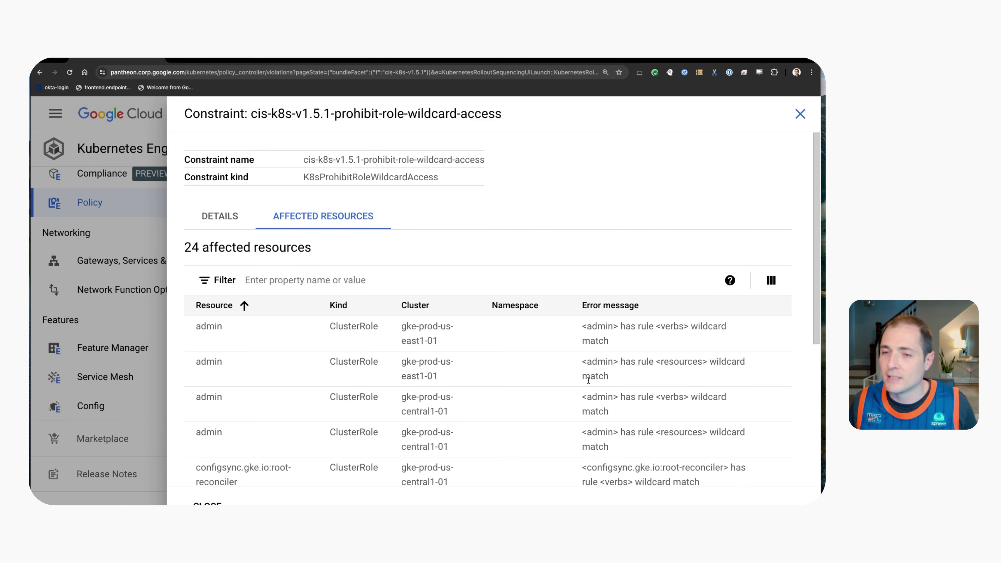
scroll(549, 372, down, 6)
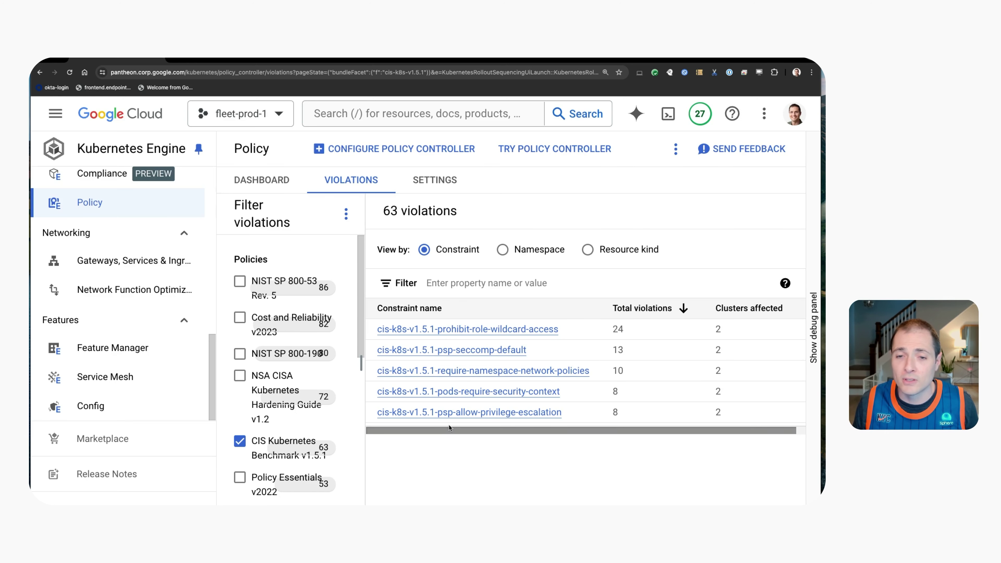
- Open the Feature Manager and check the feature status and cluster sync of the fleet-level features, from Managed Service Mesh to Policy
click(93, 348)
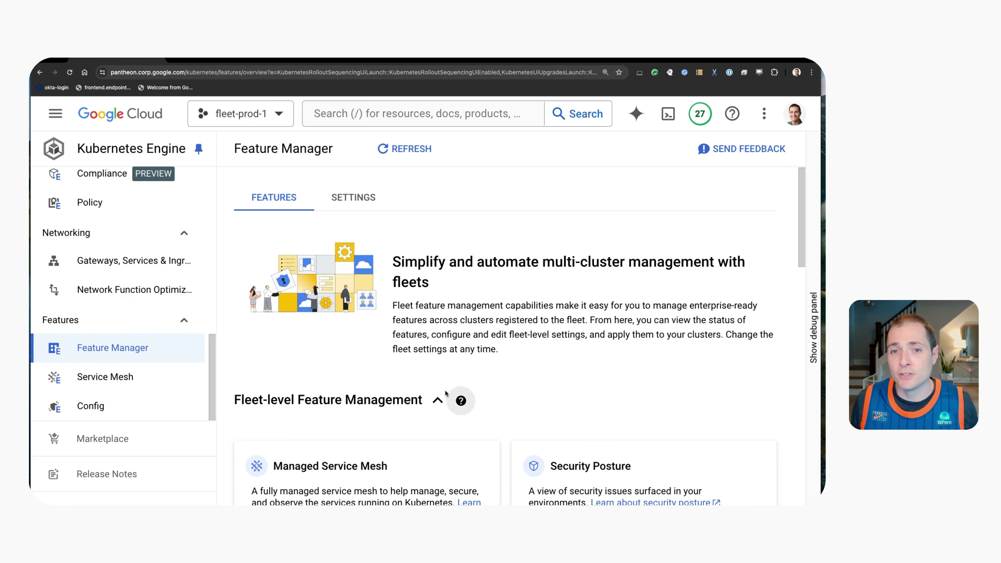
scroll(492, 390, down, 5)
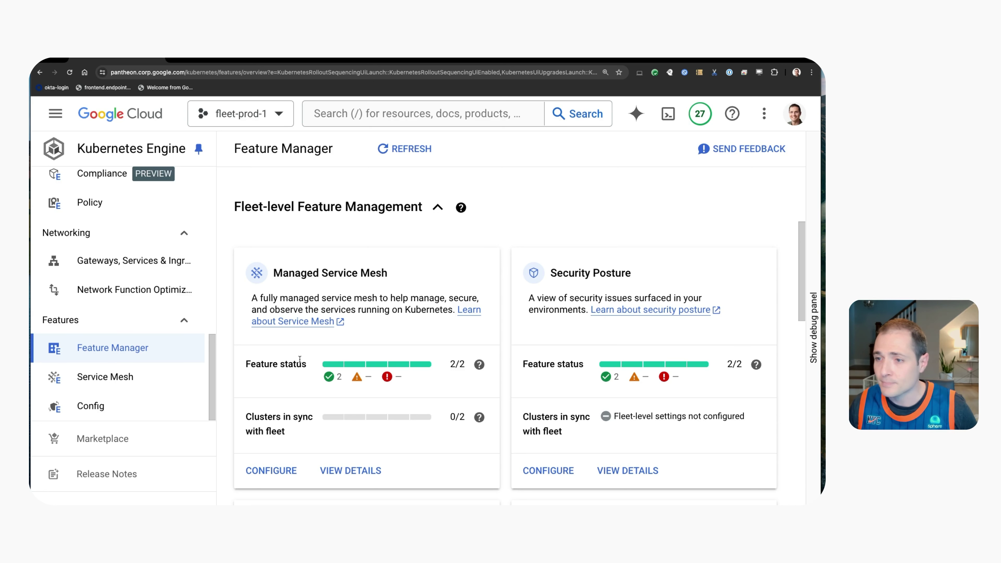
scroll(630, 351, down, 2)
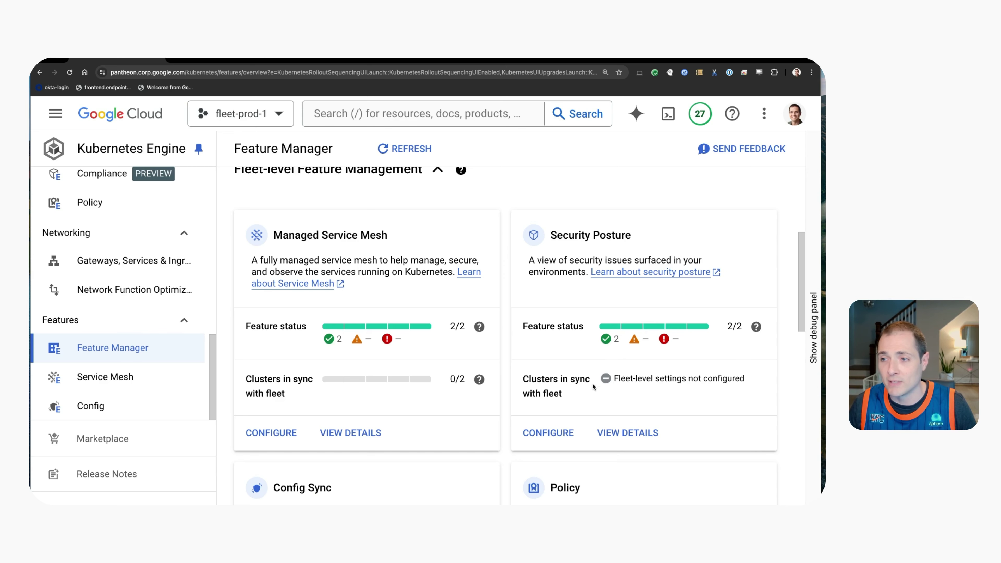
scroll(678, 330, down, 1)
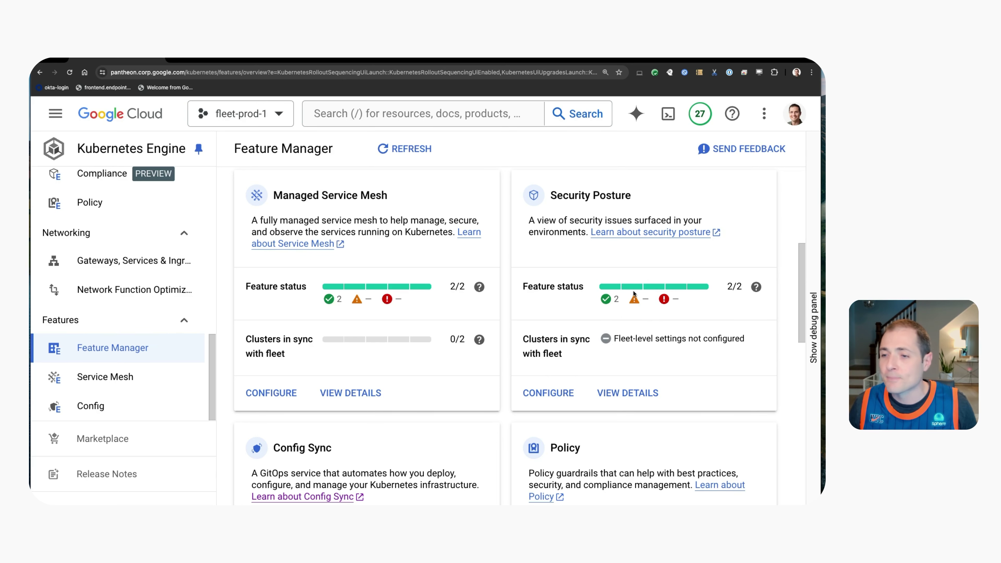
scroll(634, 286, down, 2)
scroll(634, 286, down, 5)
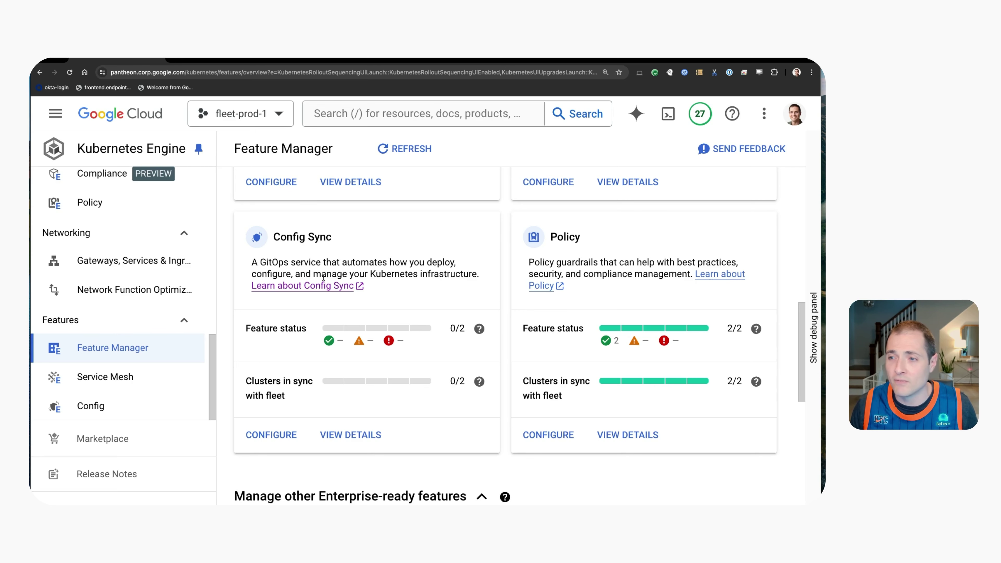
- Review the status of the other Enterprise-ready features: Identity Service, Multi Cluster Ingress and Knative serving
scroll(373, 335, down, 7)
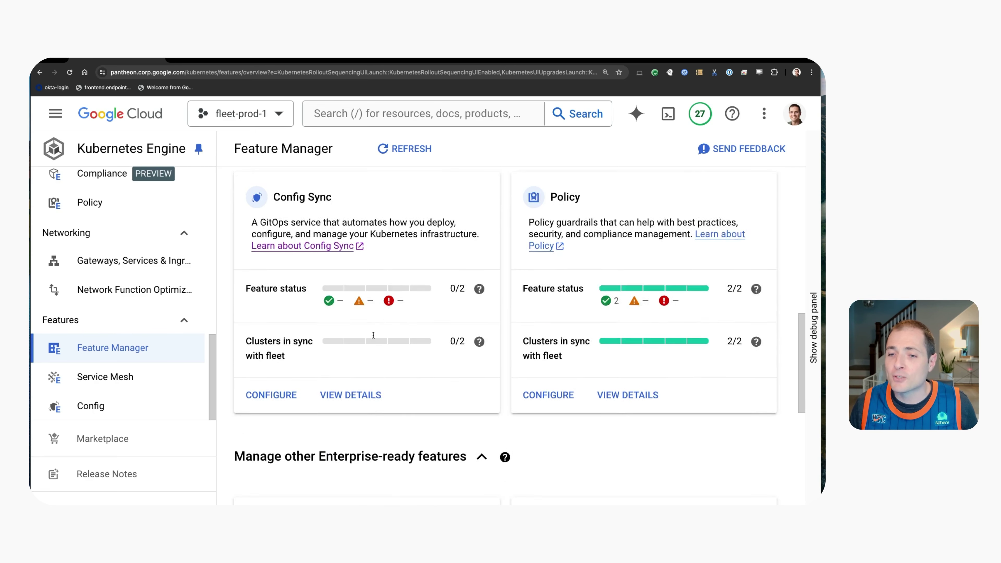
scroll(535, 321, down, 4)
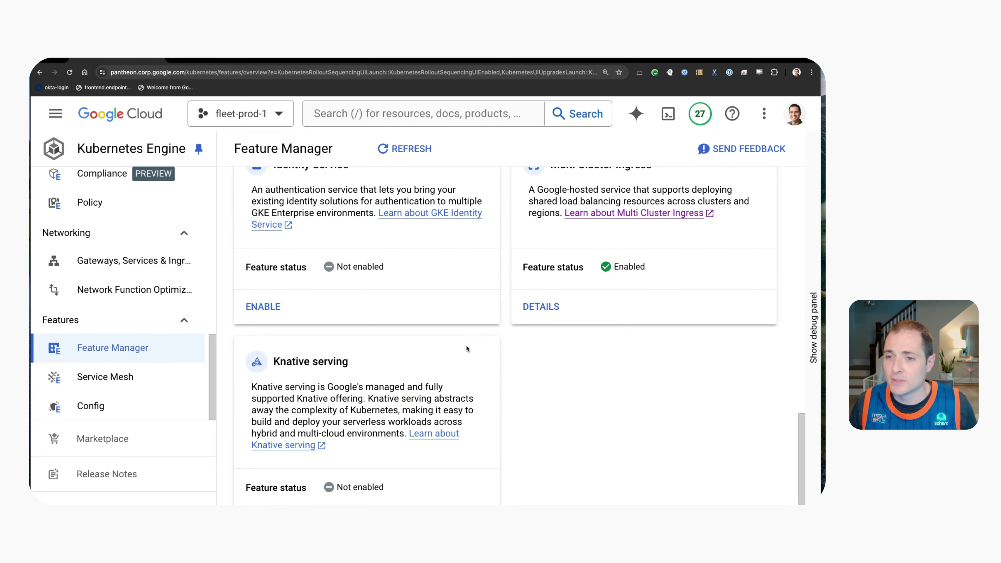
scroll(467, 347, up, 5)
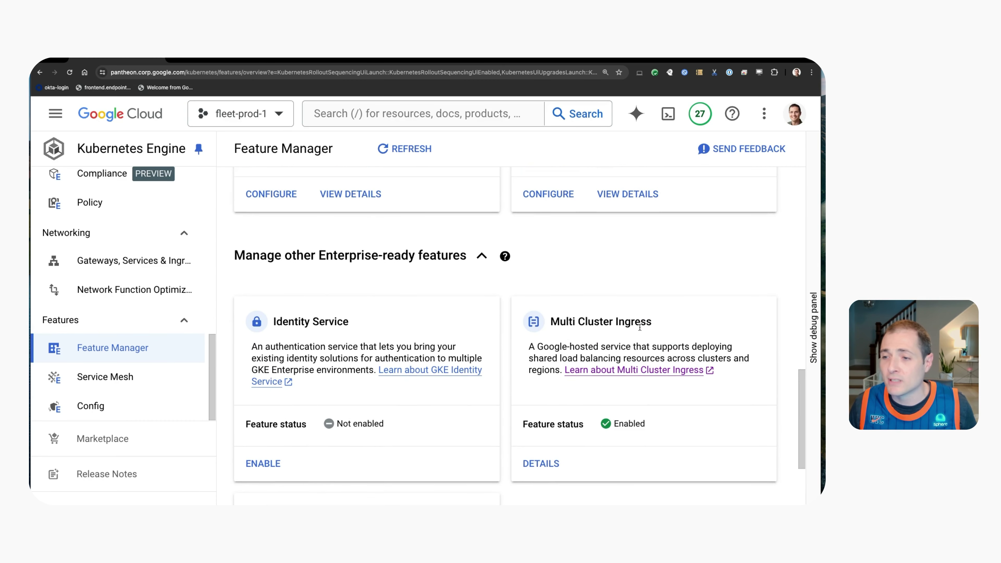